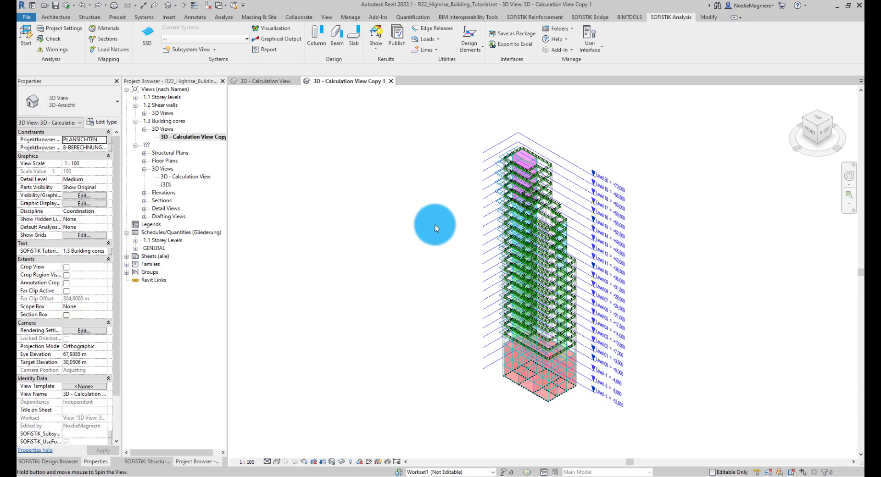
# Orbit the tower, then view it straight from the front, showing Levels -3 to 20.
pyautogui.keyDown('shift'); pyautogui.moveTo(435, 224); pyautogui.dragTo(514, 113, button='middle'); pyautogui.keyUp('shift')
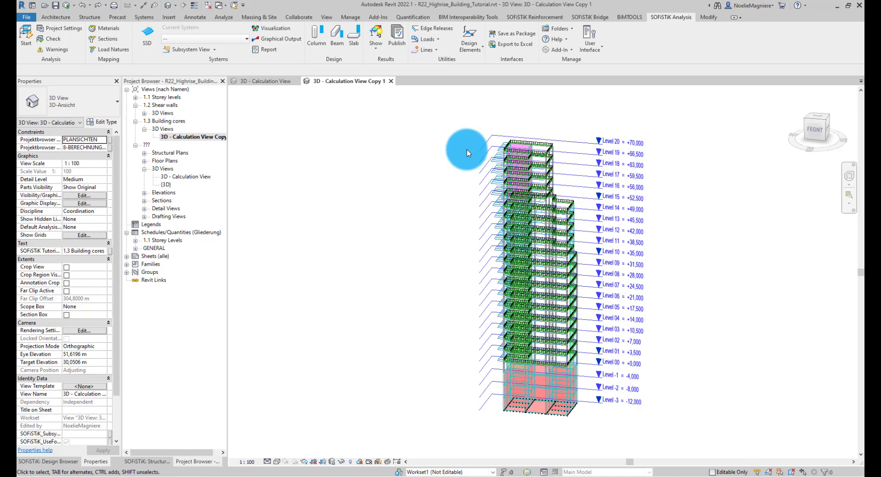
pyautogui.click(816, 129)
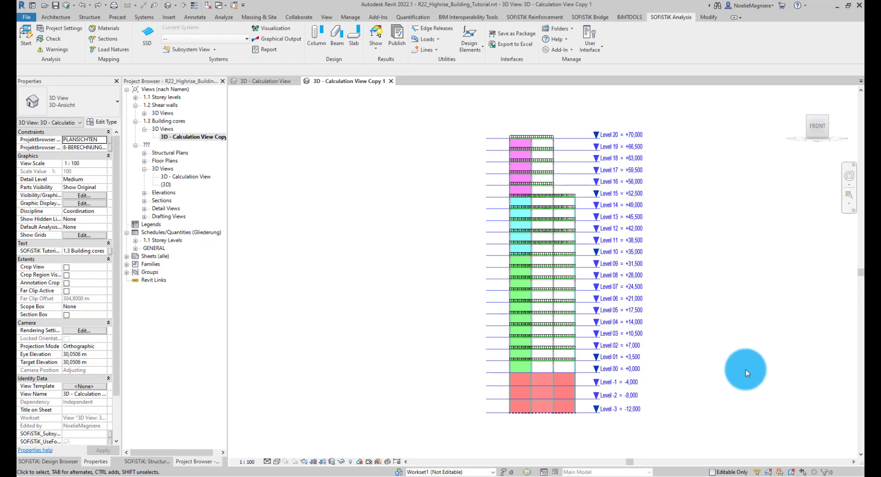
# Select the whole tower and filter the selection down to Analytical Walls only.
pyautogui.moveTo(707, 434); pyautogui.dragTo(461, 84)
pyautogui.click(411, 40)
pyautogui.click(432, 184)
pyautogui.click(297, 184)
pyautogui.click(352, 293)
# Isolate the 149 analytical walls temporarily, deselect them, and return to the front view.
pyautogui.click(345, 461)
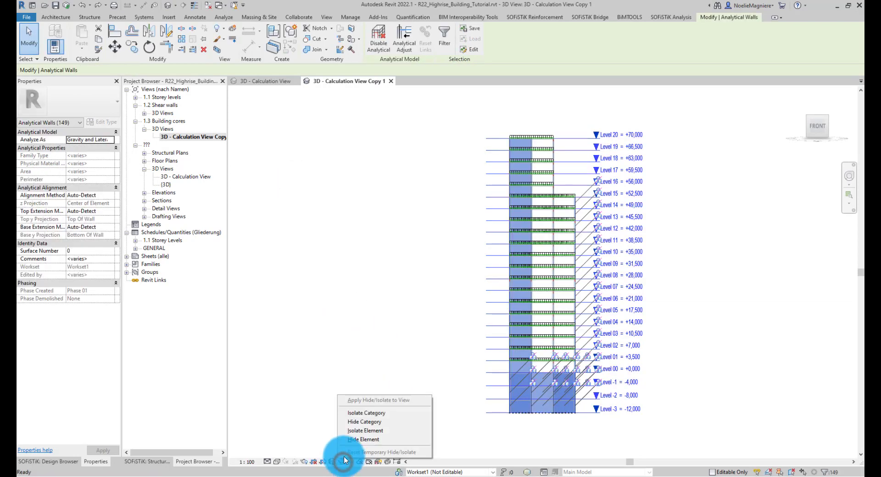
pyautogui.click(348, 435)
pyautogui.click(369, 311)
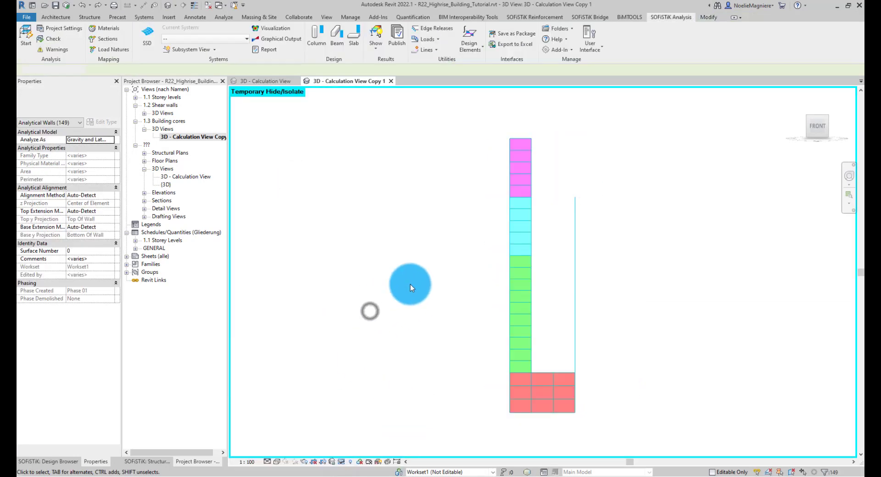
pyautogui.keyDown('shift'); pyautogui.moveTo(429, 314); pyautogui.dragTo(680, 173, button='middle'); pyautogui.keyUp('shift')
pyautogui.click(819, 129)
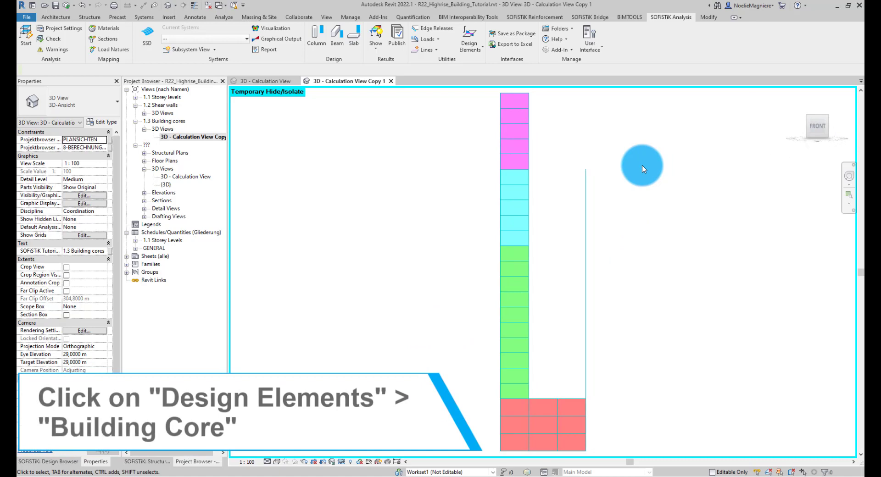
# Start a SOFiSTiK Building Core and finish picking the upper pink walls for it.
pyautogui.click(472, 51)
pyautogui.click(477, 66)
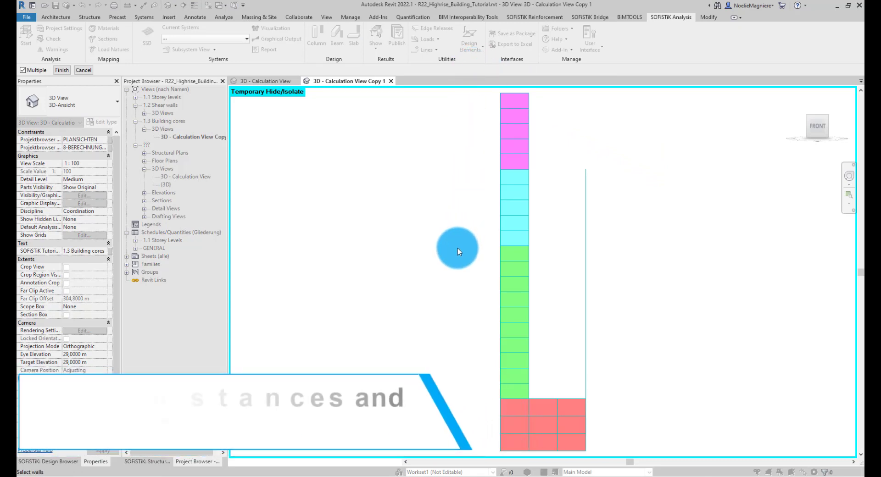
pyautogui.scroll(-1, 458, 249)
pyautogui.moveTo(489, 96); pyautogui.dragTo(546, 181)
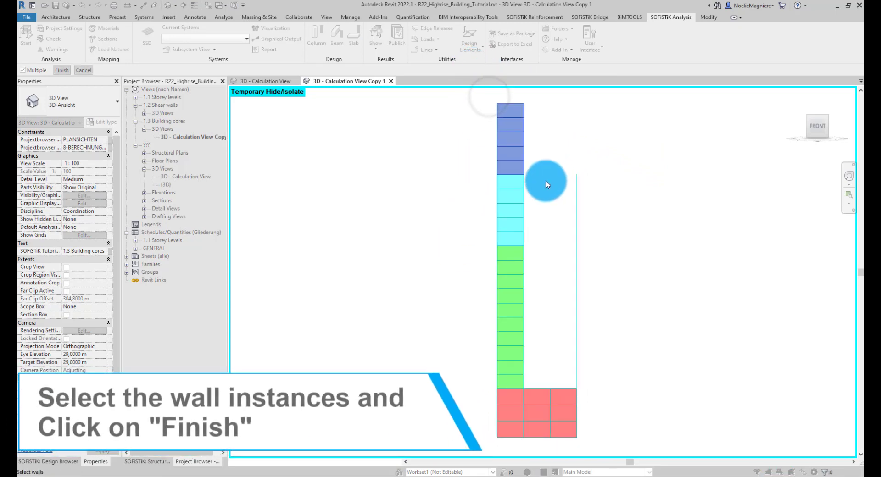
pyautogui.click(63, 70)
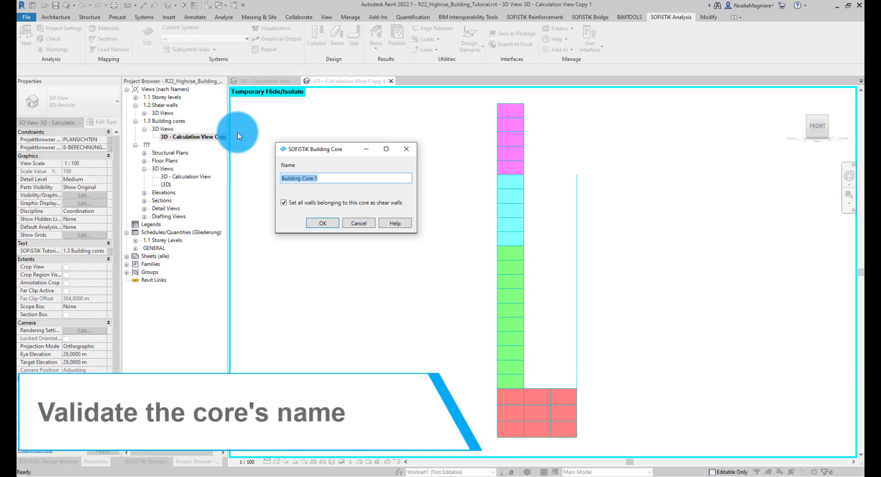
# Name the core 'Tier 1', clear 'Set all walls as shear walls', and confirm.
pyautogui.moveTo(324, 179); pyautogui.dragTo(271, 180)
pyautogui.write('Tier 1')
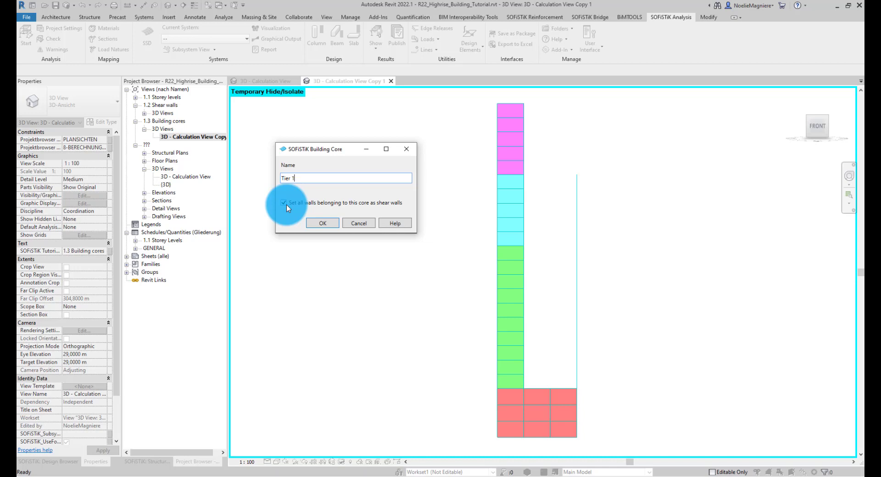
pyautogui.click(284, 202)
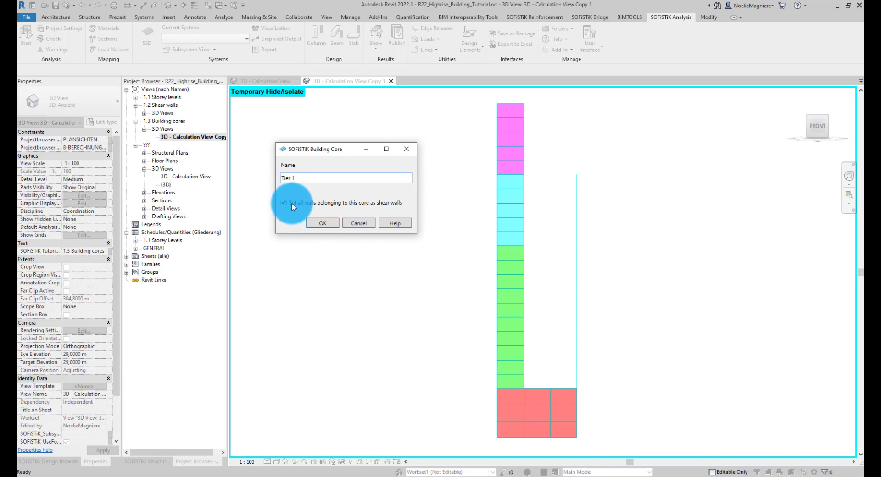
pyautogui.click(329, 223)
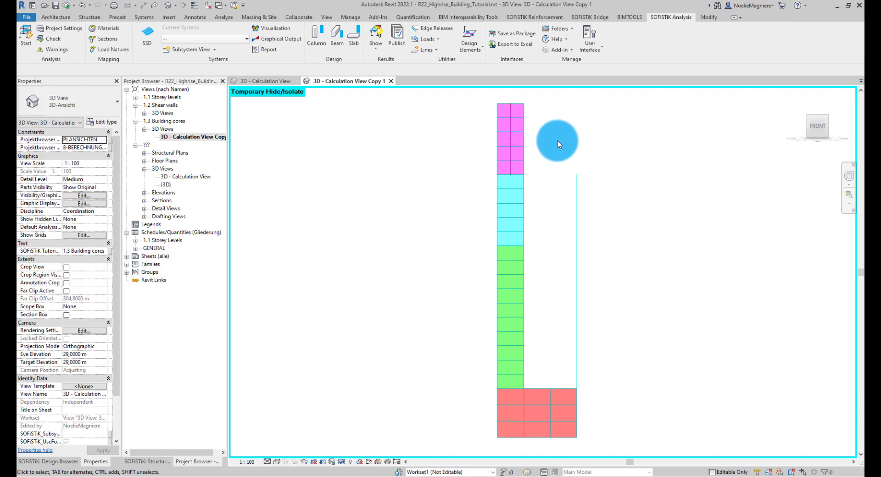
# Select the Tier 1 core and show its SOFiSTiK structural properties.
pyautogui.click(523, 128)
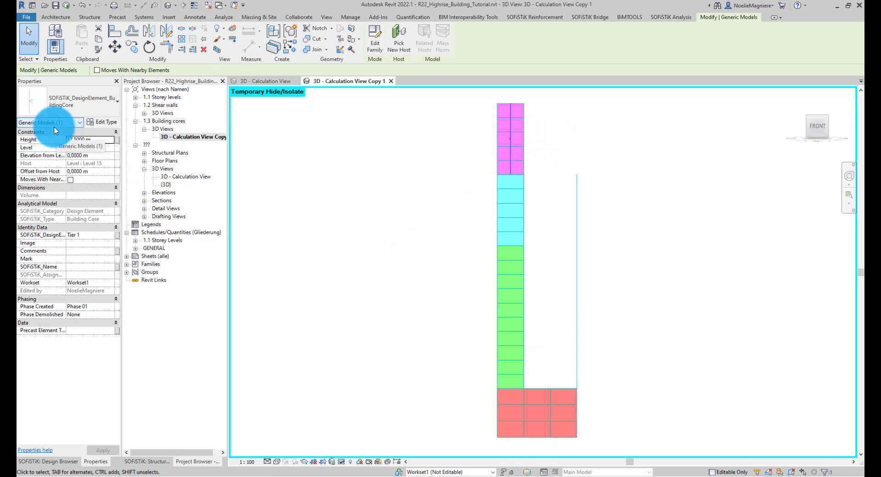
pyautogui.click(167, 462)
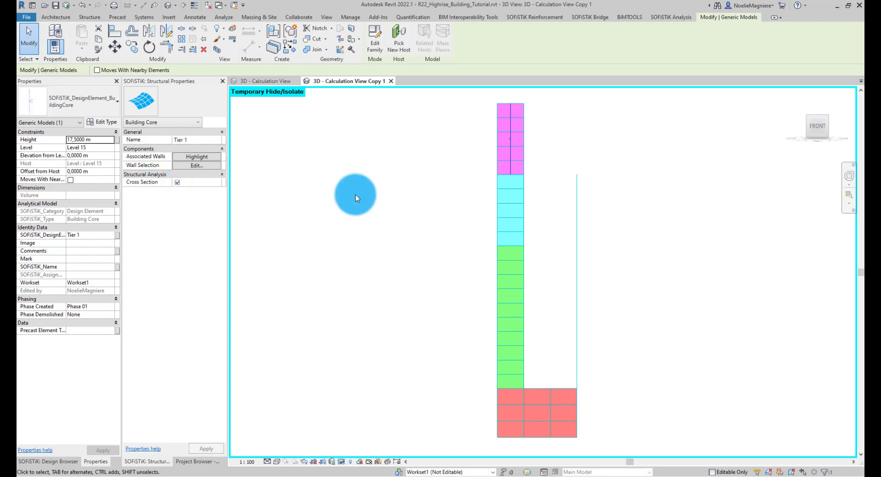
pyautogui.click(651, 19)
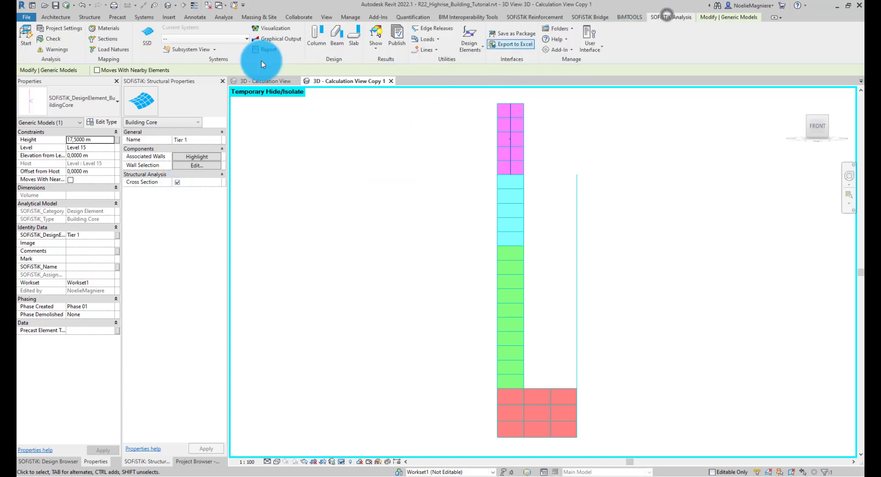
pyautogui.click(107, 38)
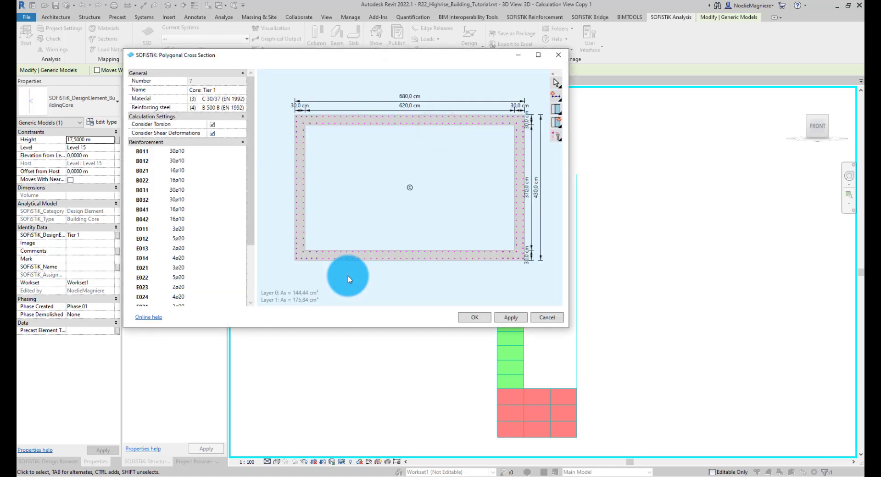
pyautogui.click(349, 253)
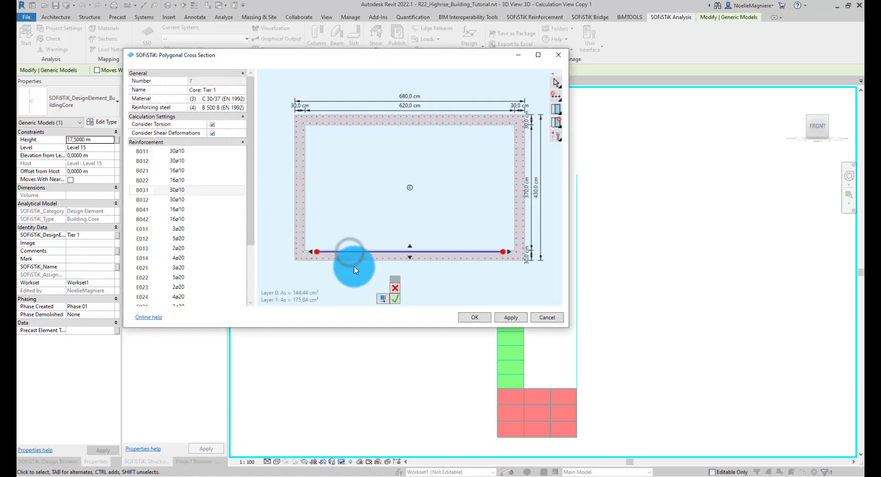
pyautogui.click(380, 299)
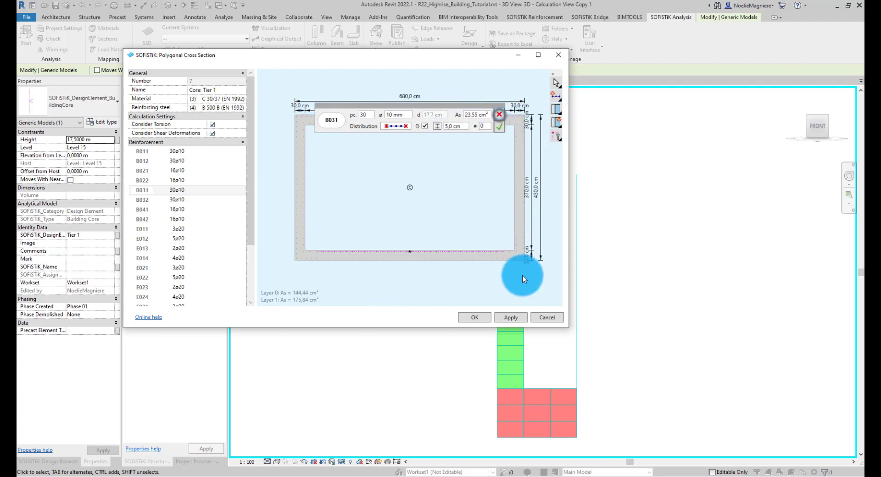
pyautogui.click(499, 115)
pyautogui.click(541, 318)
pyautogui.click(480, 277)
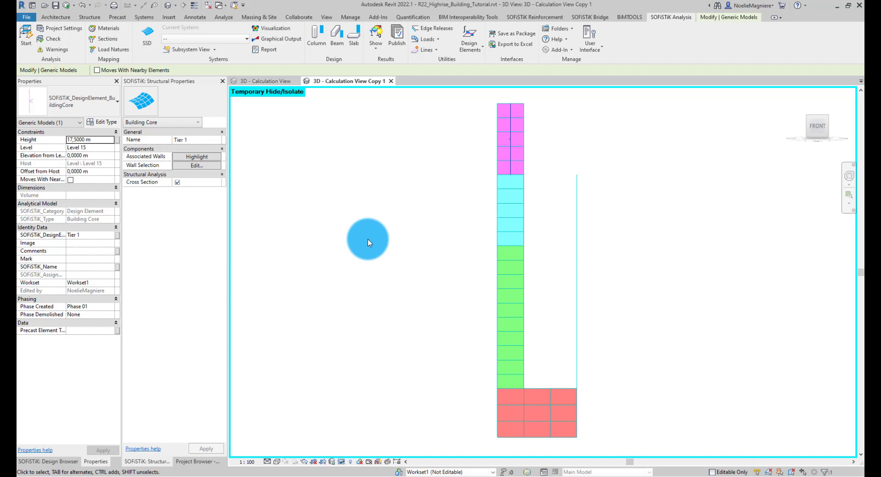
# Create a second building core named 'Tier 2' from the cyan walls.
pyautogui.click(470, 45)
pyautogui.click(475, 68)
pyautogui.moveTo(488, 173); pyautogui.dragTo(525, 245)
pyautogui.click(136, 70)
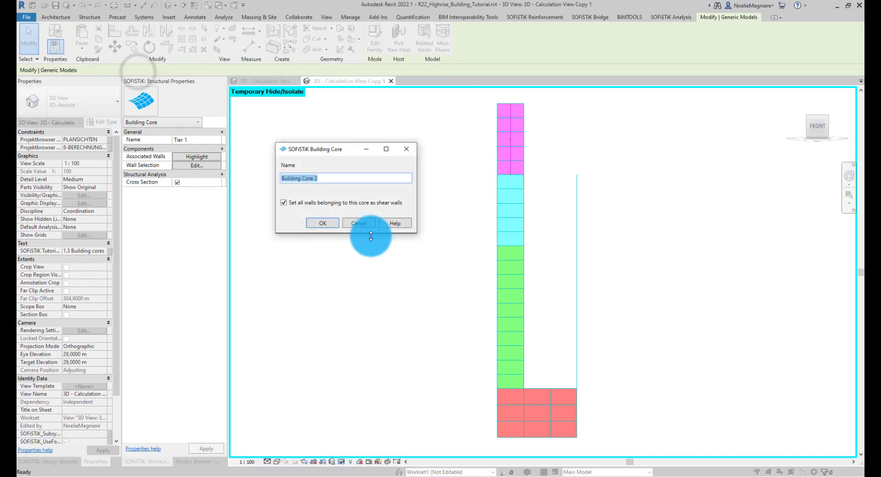
pyautogui.write('Tier 2')
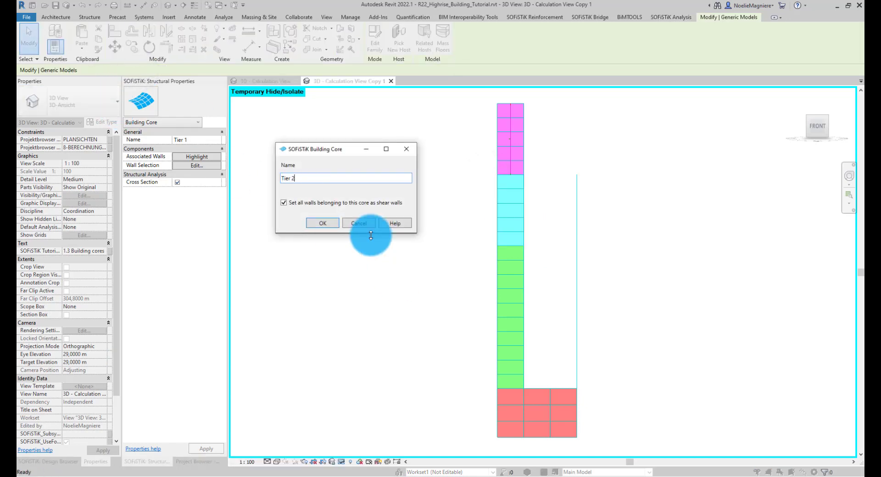
pyautogui.click(317, 223)
pyautogui.click(472, 49)
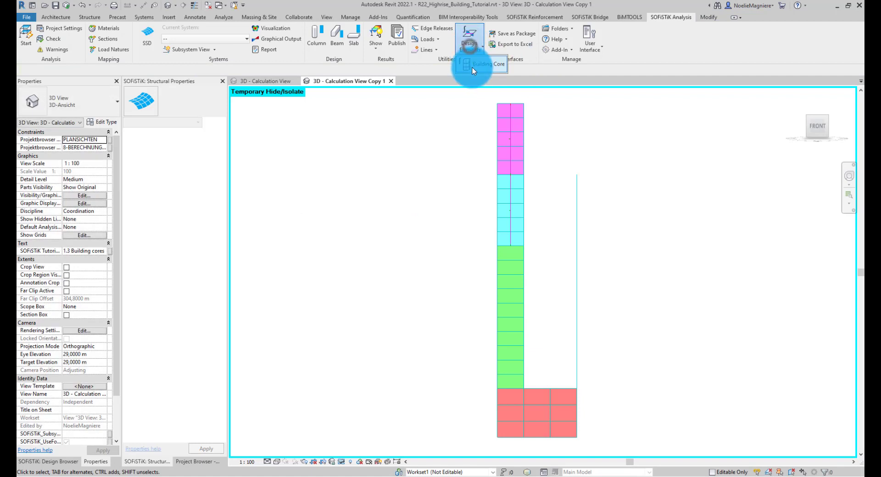
# Pick the green walls for a third core, removing the red base walls from the selection.
pyautogui.click(472, 67)
pyautogui.moveTo(487, 248); pyautogui.dragTo(529, 441)
pyautogui.keyDown('shift'); pyautogui.moveTo(632, 247); pyautogui.dragTo(538, 441, button='middle'); pyautogui.keyUp('shift')
pyautogui.keyDown('shift'); pyautogui.click(538, 436); pyautogui.keyUp('shift')
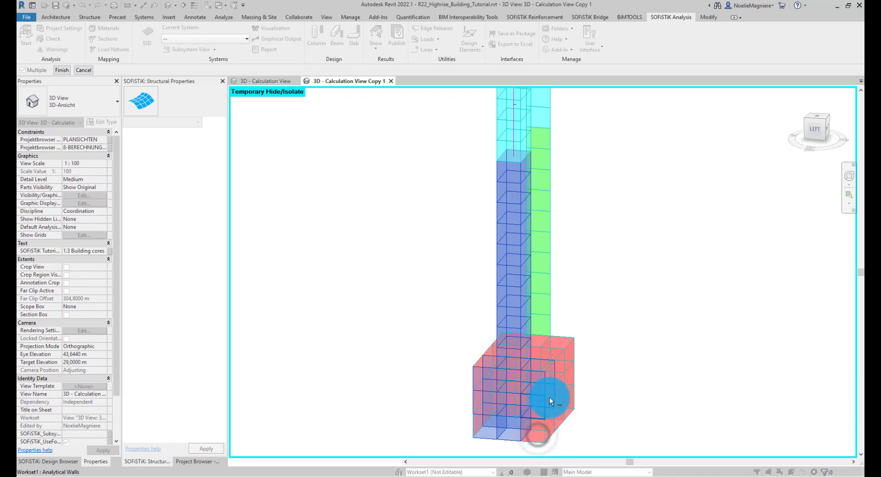
pyautogui.keyDown('shift'); pyautogui.click(551, 398); pyautogui.keyUp('shift')
pyautogui.keyDown('shift'); pyautogui.click(546, 375); pyautogui.keyUp('shift')
pyautogui.keyDown('shift'); pyautogui.click(472, 379); pyautogui.keyUp('shift')
pyautogui.keyDown('shift'); pyautogui.click(484, 362); pyautogui.keyUp('shift')
pyautogui.keyDown('shift'); pyautogui.click(475, 395); pyautogui.keyUp('shift')
pyautogui.keyDown('shift'); pyautogui.click(483, 414); pyautogui.keyUp('shift')
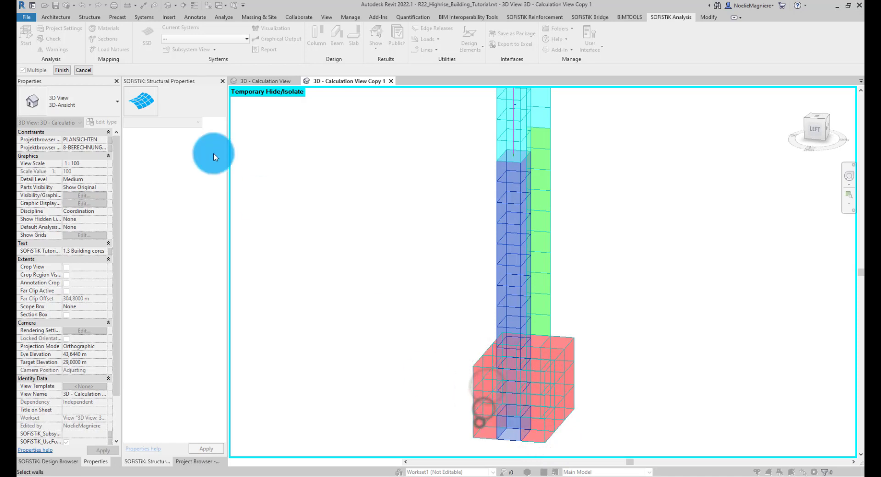
# Finish picking and name the third core 'Tier 3 to 4'.
pyautogui.click(64, 71)
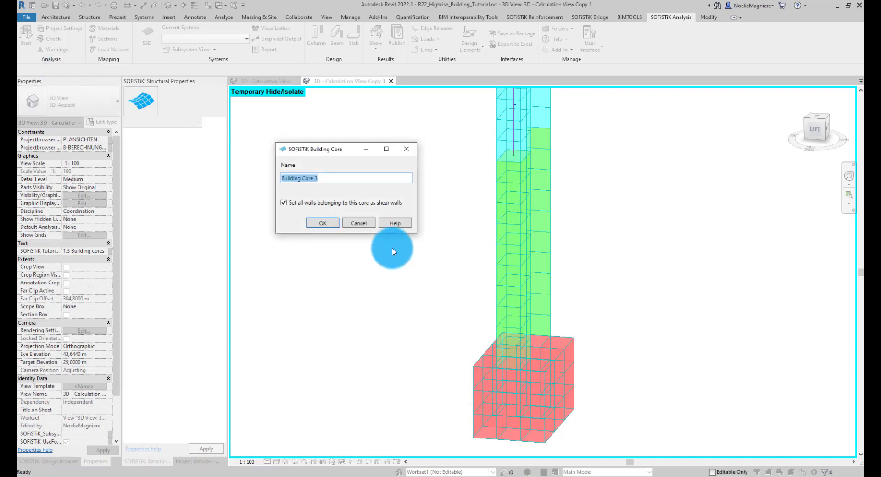
pyautogui.write('Tier 3 to 4')
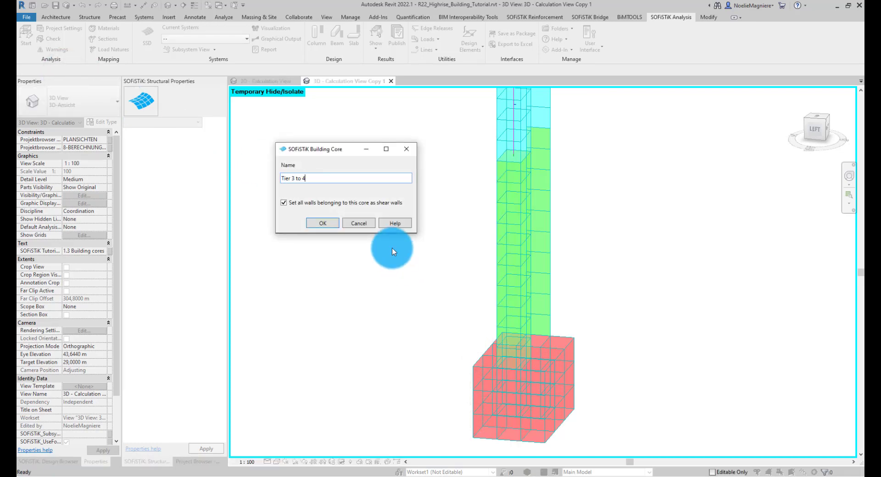
pyautogui.click(325, 225)
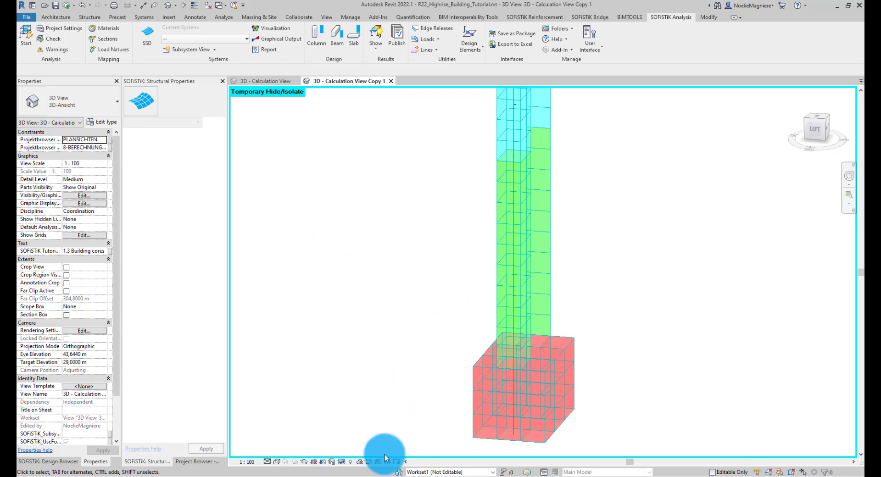
# Reset Temporary Hide/Isolate and turn the full tower to a tilted front-right view.
pyautogui.click(350, 462)
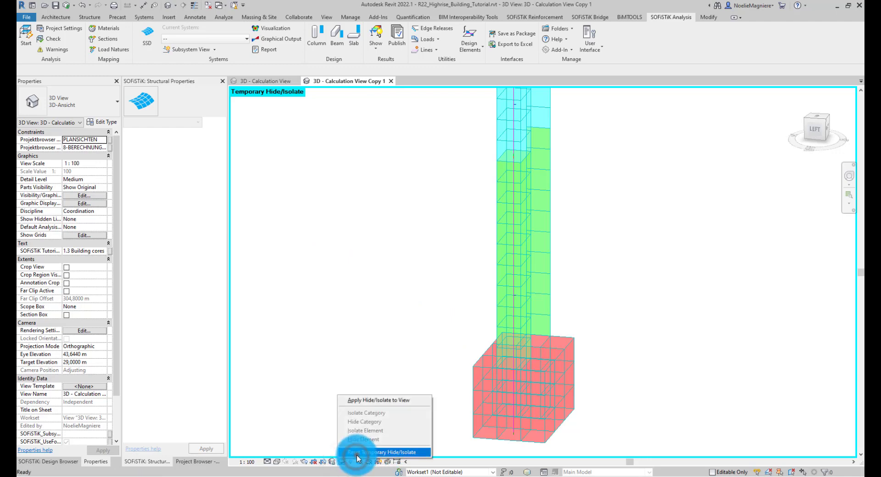
pyautogui.click(356, 453)
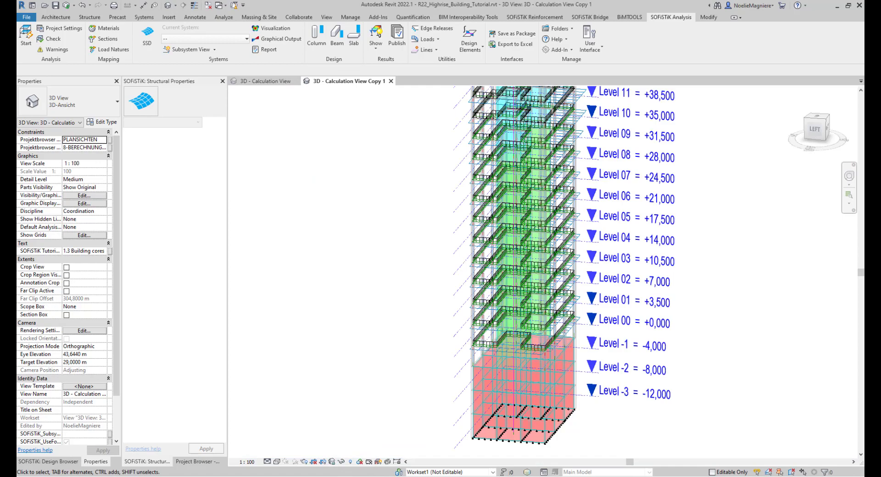
pyautogui.scroll(-1, 392, 214)
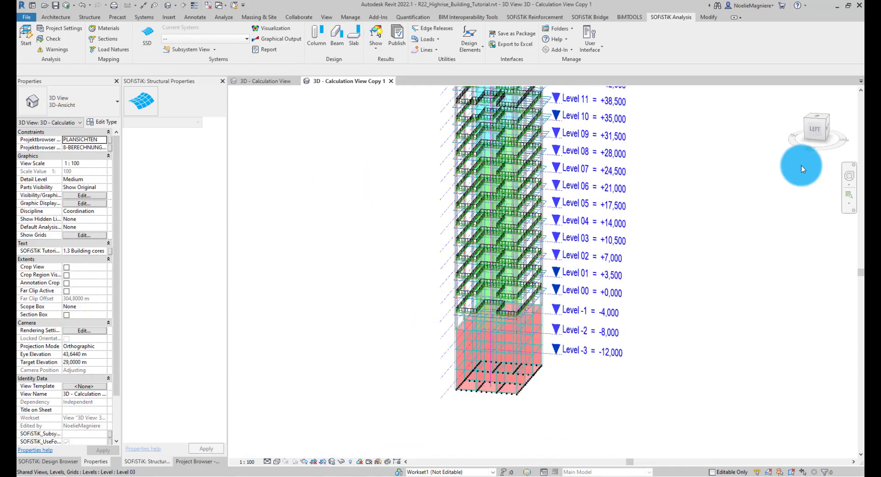
pyautogui.click(820, 125)
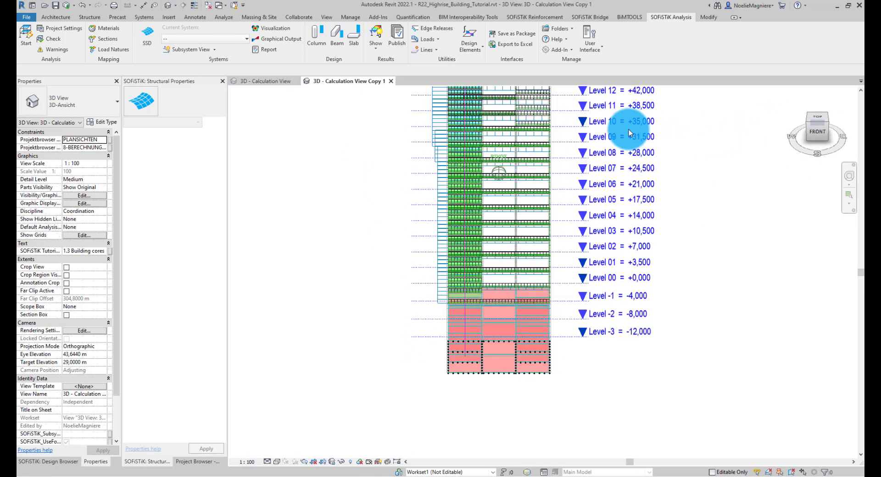
pyautogui.keyDown('shift'); pyautogui.moveTo(624, 128); pyautogui.dragTo(579, 112, button='middle'); pyautogui.keyUp('shift')
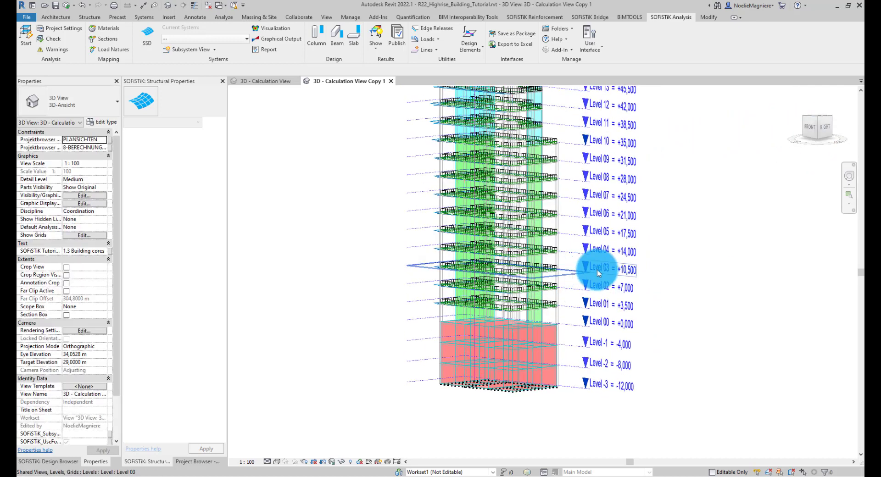
pyautogui.scroll(-3, 587, 280)
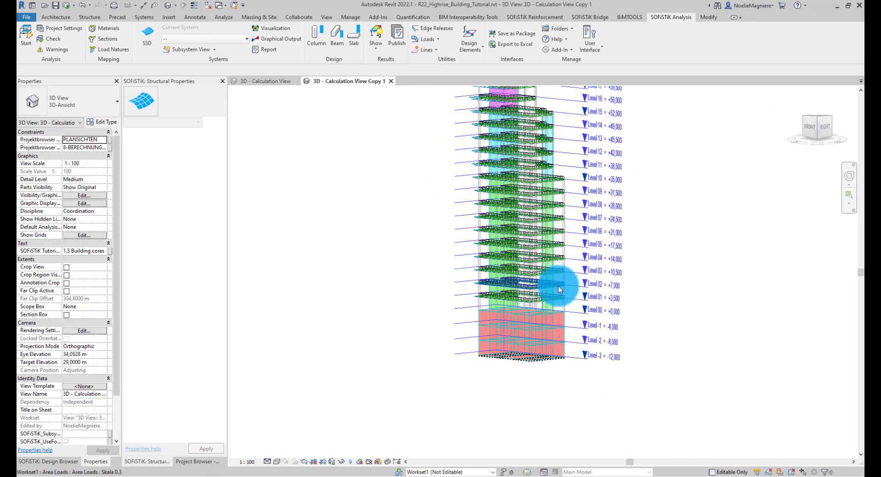
# Calculate with Generate Mesh, Apply Loads and Analyze Load Cases enabled.
pyautogui.click(27, 43)
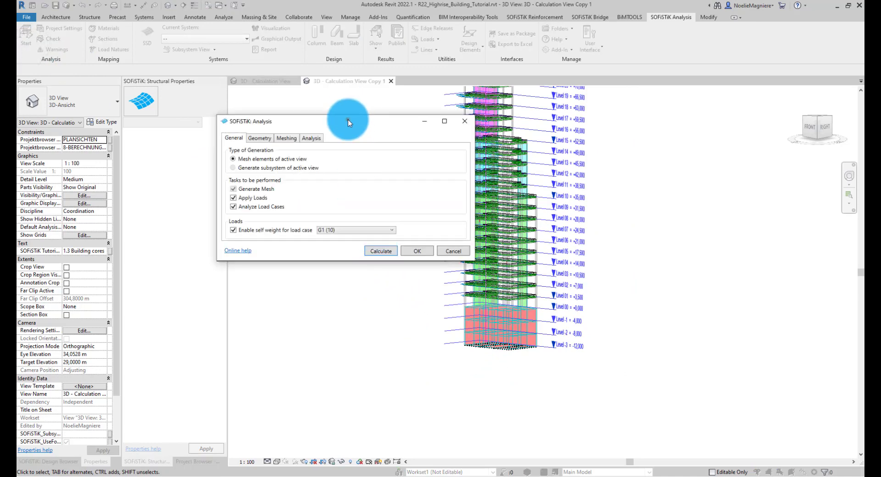
pyautogui.moveTo(351, 123); pyautogui.dragTo(290, 119)
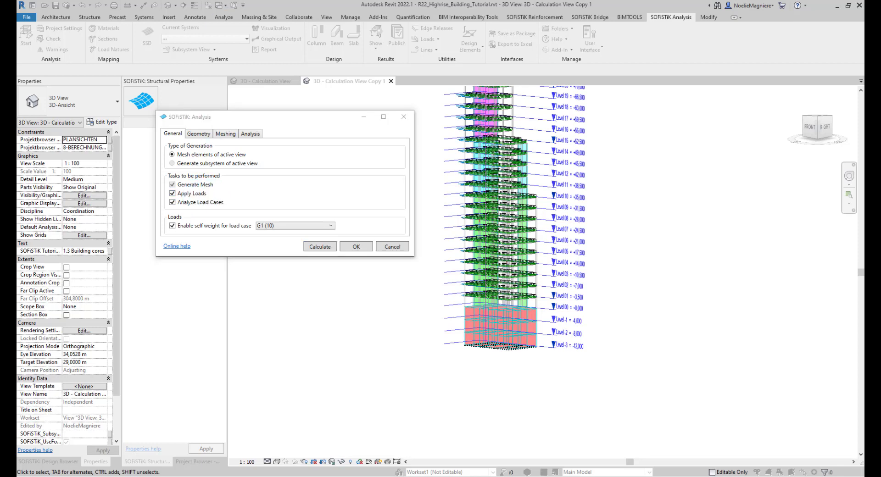
pyautogui.click(323, 247)
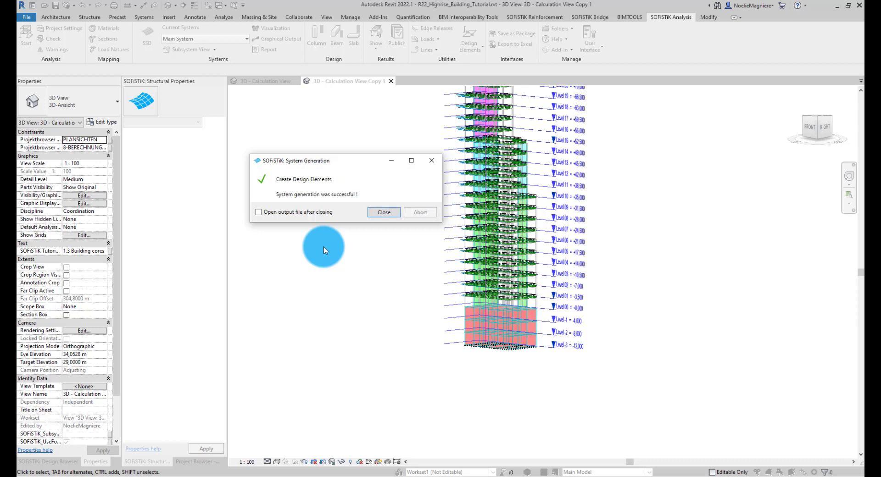
# Close the generation report and show load case 10: G1 results with the FE mesh.
pyautogui.click(381, 213)
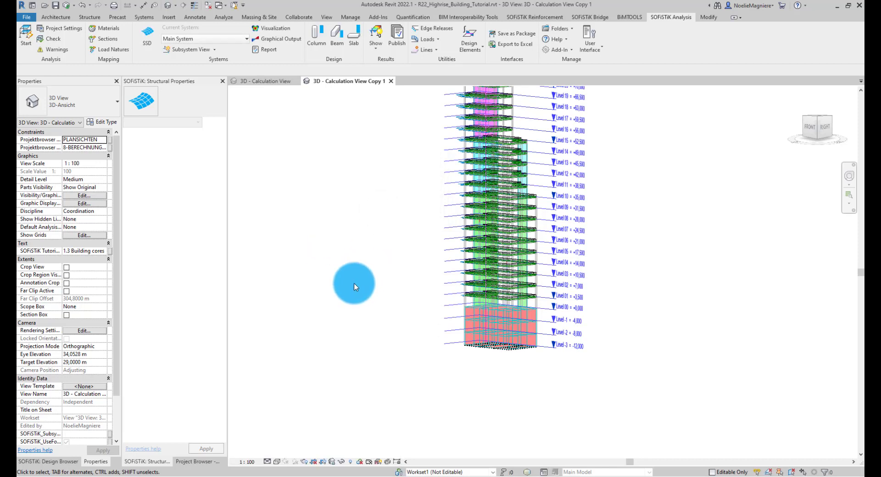
pyautogui.scroll(-2, 354, 282)
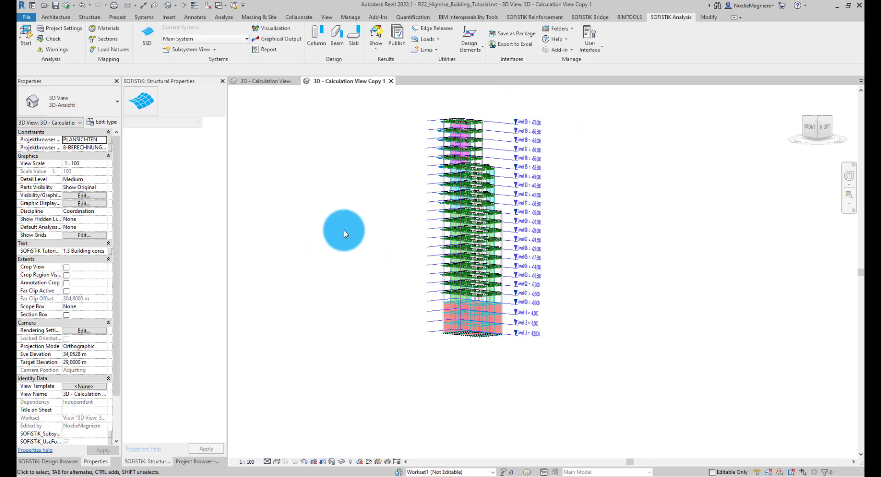
pyautogui.click(373, 36)
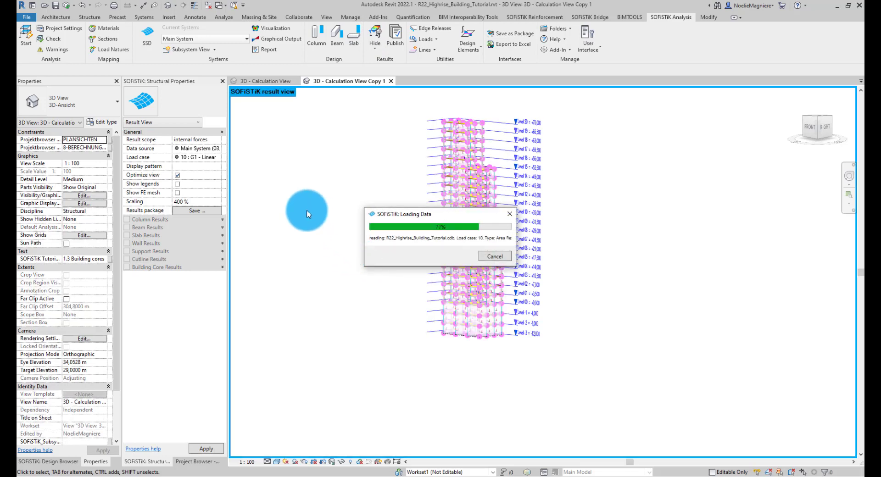
pyautogui.click(177, 193)
pyautogui.scroll(2, 412, 304)
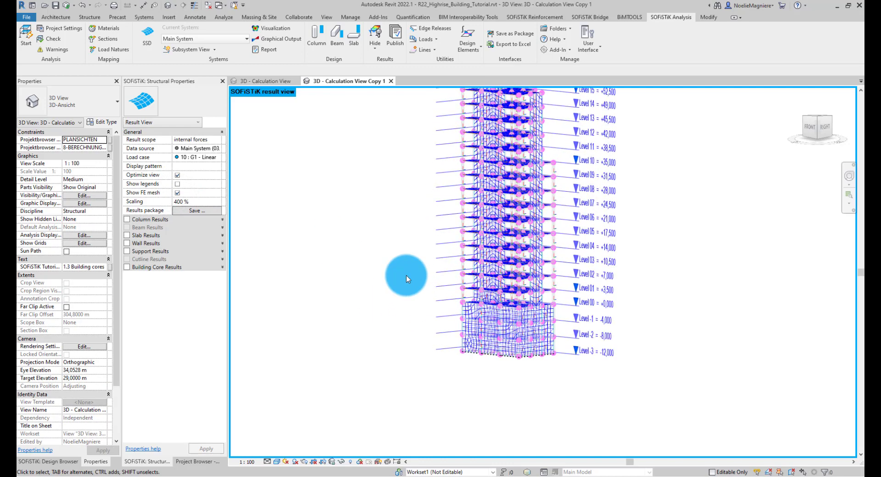
pyautogui.keyDown('shift'); pyautogui.moveTo(406, 276); pyautogui.dragTo(385, 294, button='middle'); pyautogui.keyUp('shift')
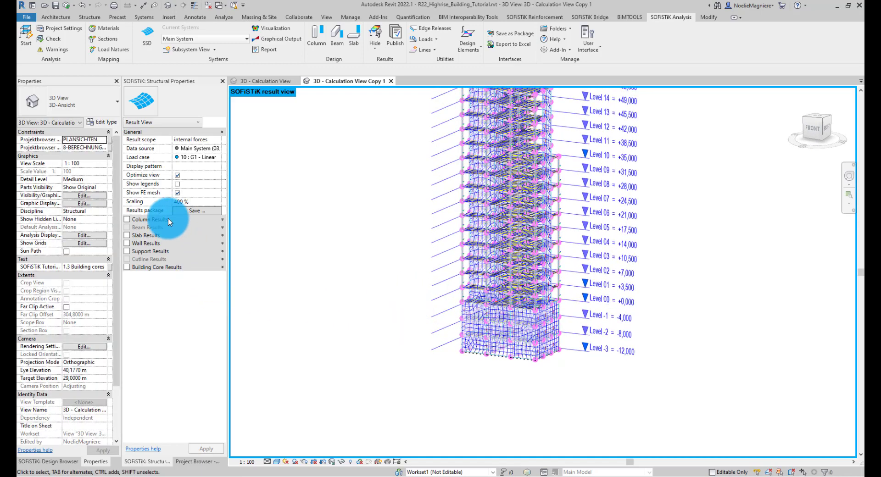
# Hide the FE mesh, show the building core result diagrams, and view the right-side elevation.
pyautogui.click(177, 192)
pyautogui.click(127, 267)
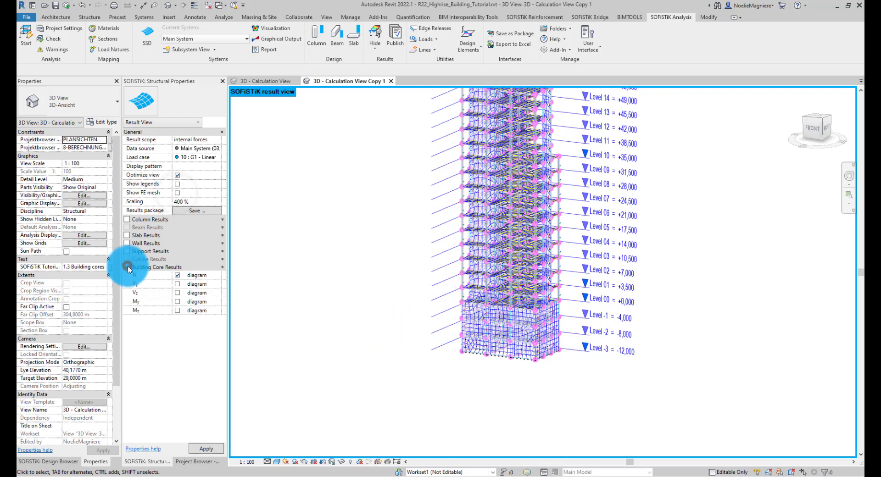
pyautogui.click(209, 448)
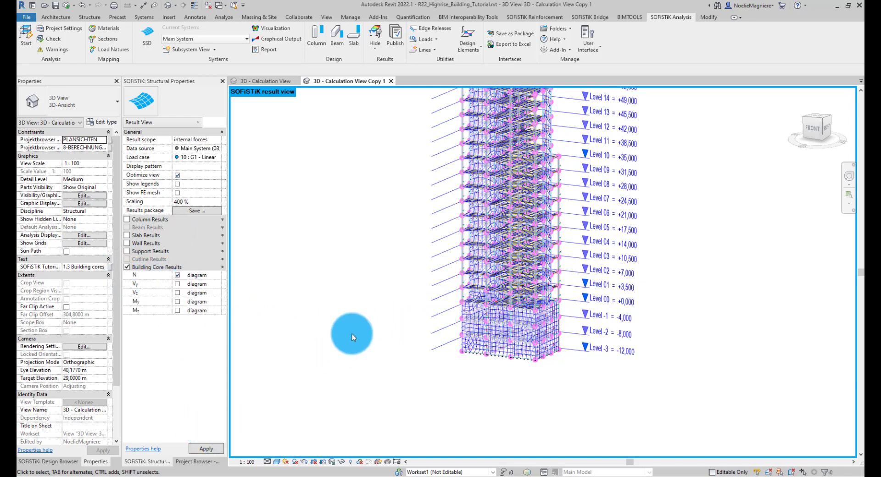
pyautogui.click(829, 128)
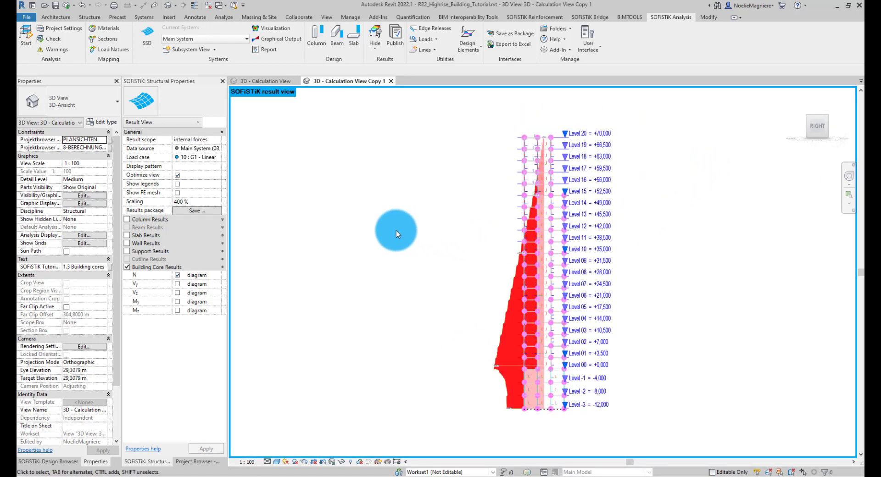
# Plot the My moment diagram instead of N for load case 31 : W in Y.
pyautogui.click(177, 301)
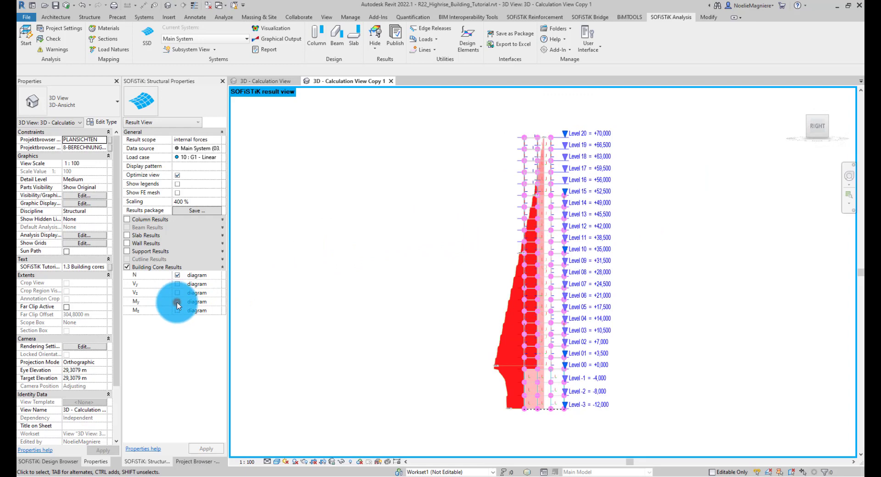
pyautogui.click(177, 275)
pyautogui.click(196, 157)
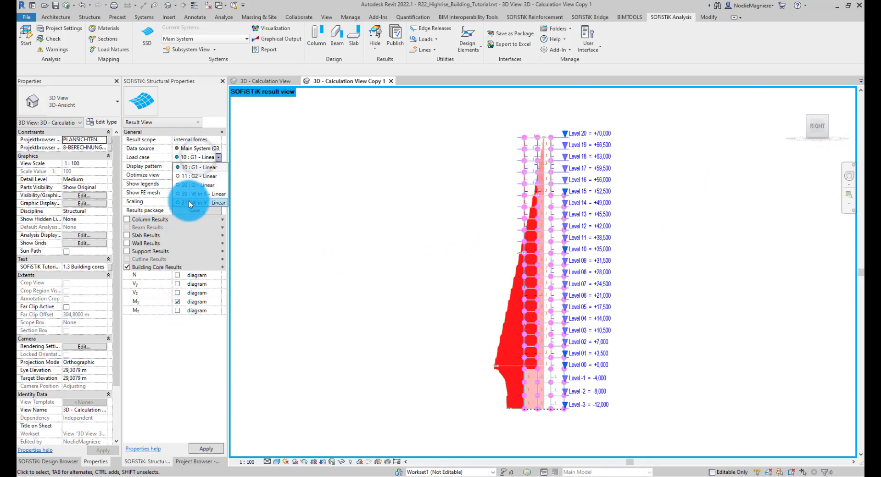
pyautogui.click(188, 202)
pyautogui.click(206, 449)
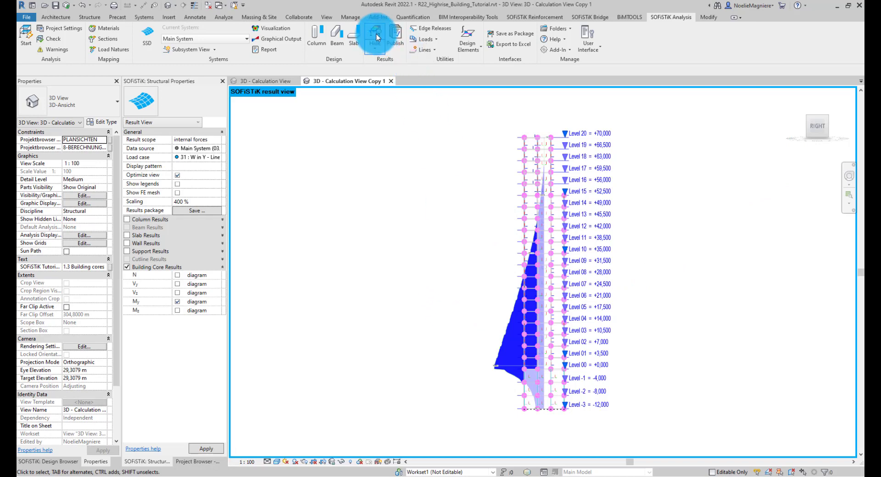
# Hide the results and open the model in Structural Desktop with the 3_EN - SOFiSTiK Building - Seismic Analysis template.
pyautogui.click(365, 228)
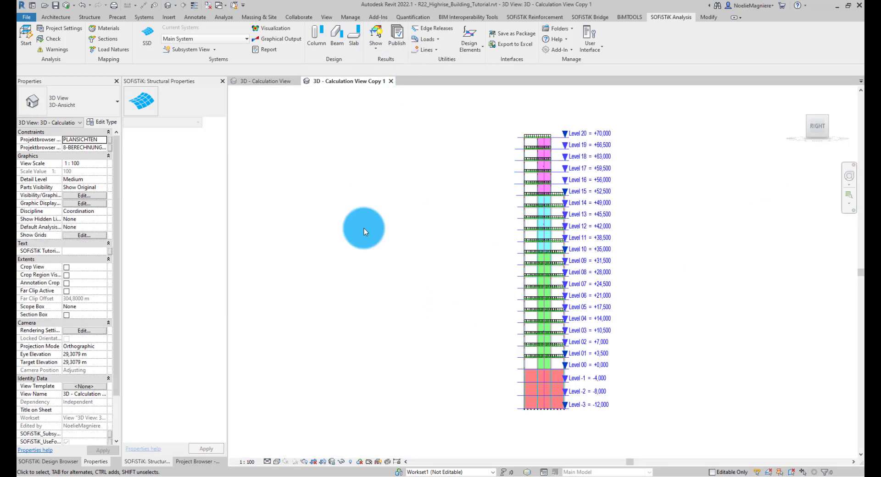
pyautogui.click(147, 42)
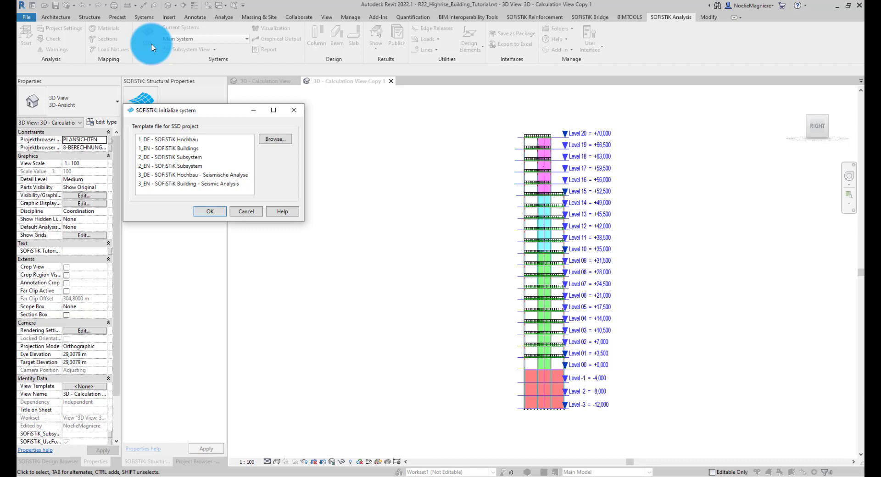
pyautogui.click(202, 185)
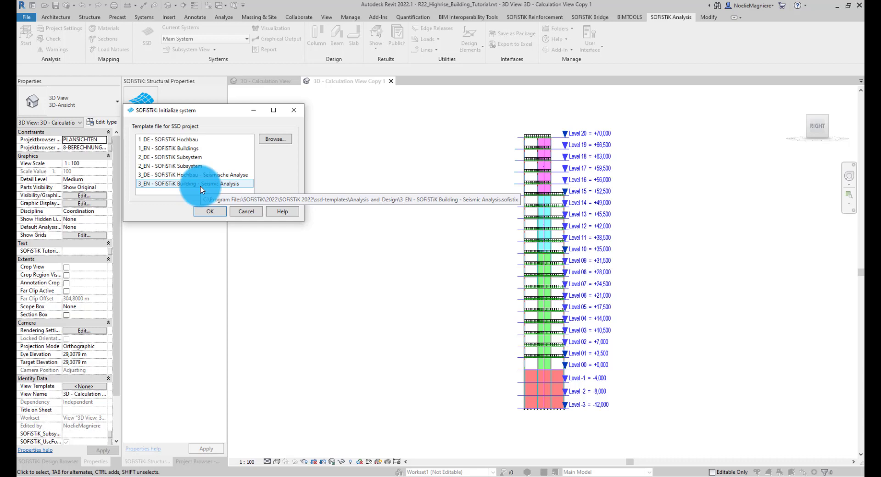
pyautogui.click(219, 211)
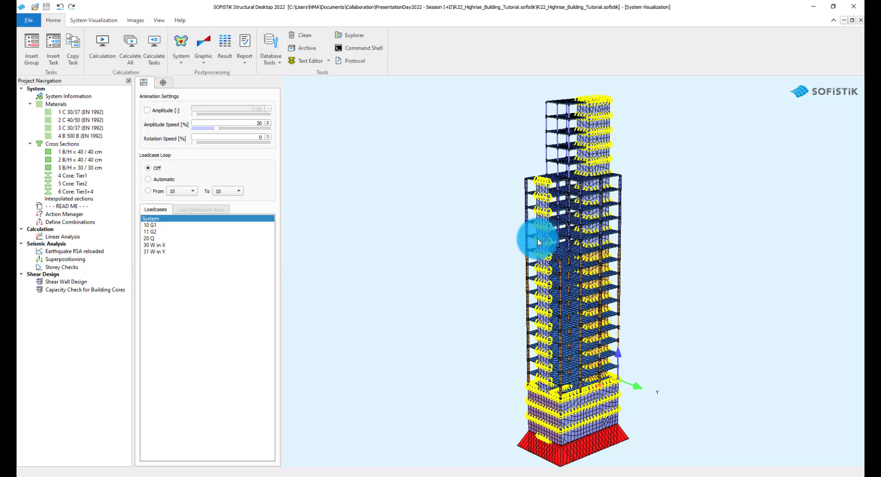
# Show the 3D meshed tower with load cases G1, G2, Q, W in X and W in Y.
pyautogui.click(639, 286)
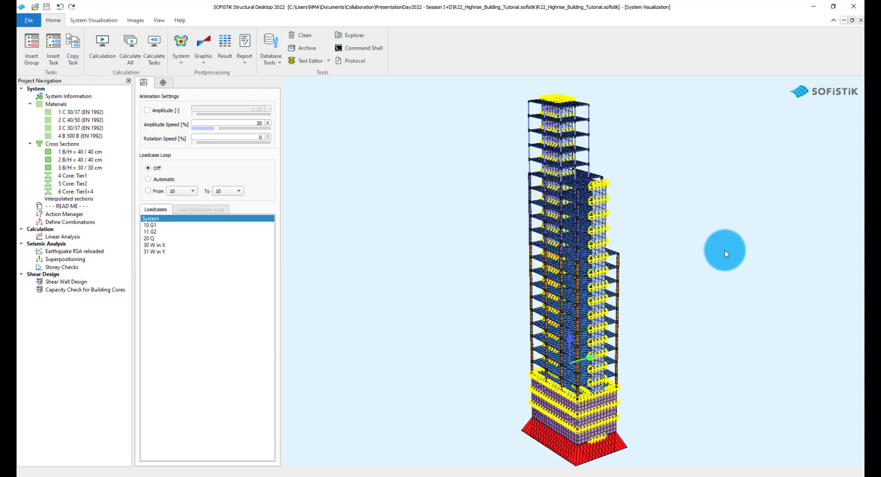